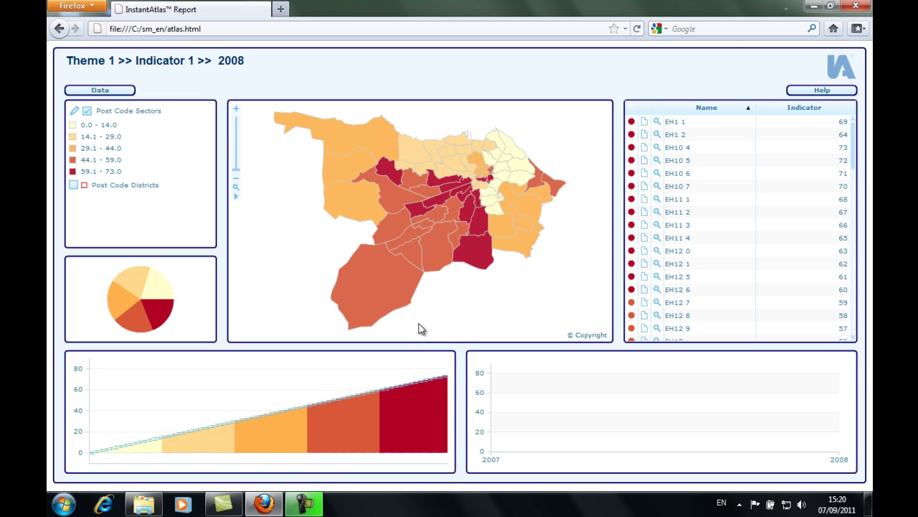
# Open default.css from the sm_en folder in the InstantAtlas Style Editor and set the Panel selector's dropShadowEnabled property to true
pyautogui.click(145, 506)
pyautogui.doubleClick(386, 264)
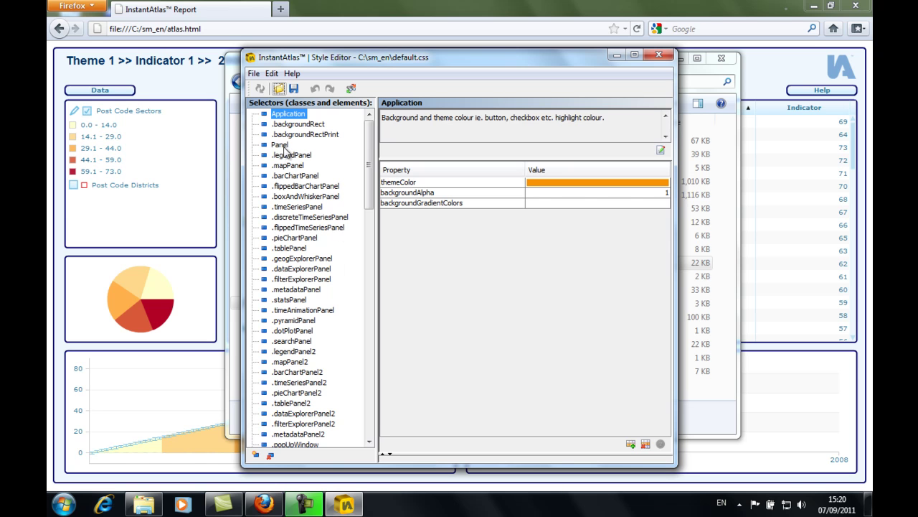
pyautogui.click(282, 146)
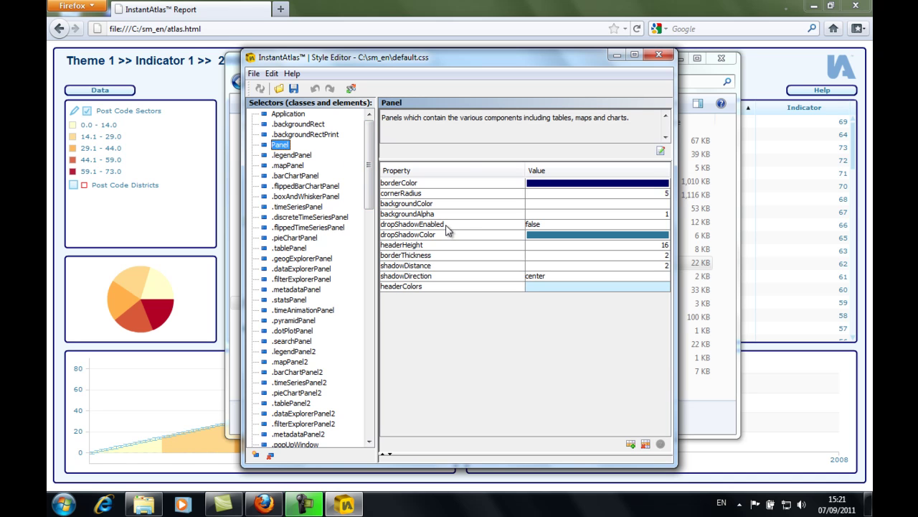
pyautogui.click(539, 224)
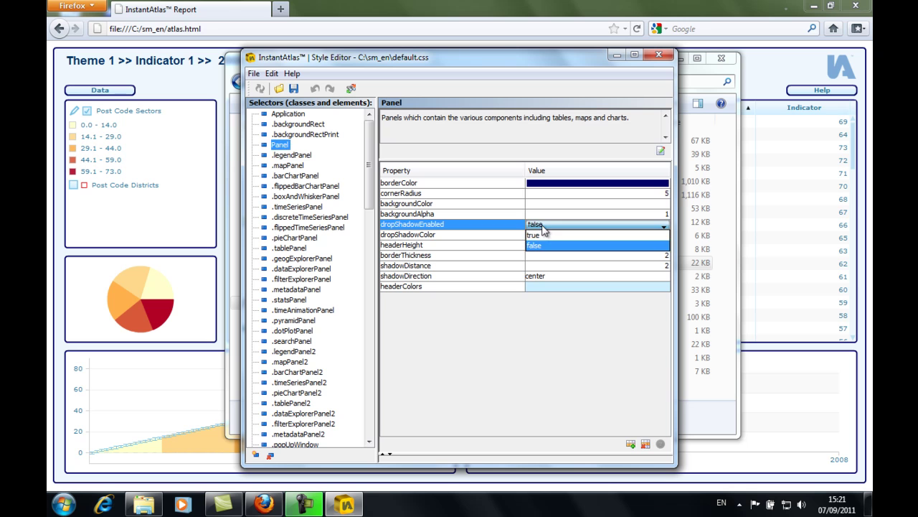
pyautogui.click(543, 235)
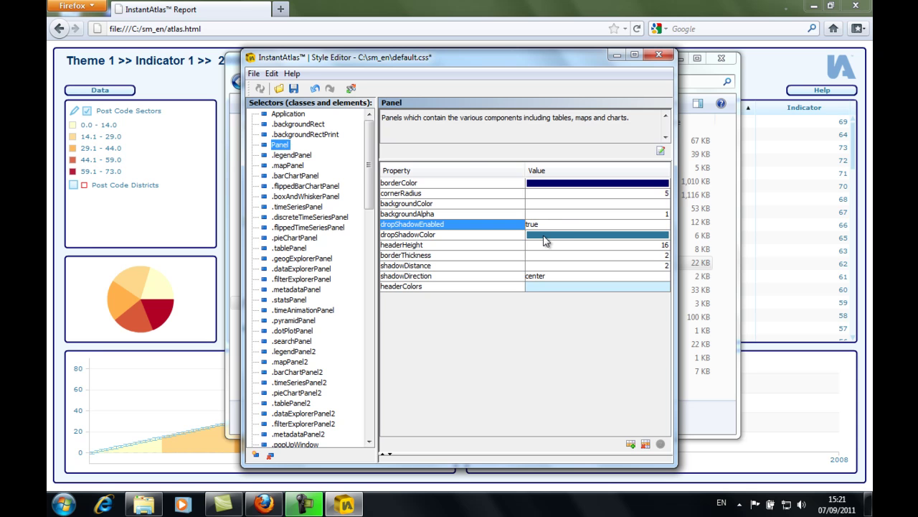
# Set the Panel's dropShadowColor to dark navy blue and its shadowDirection to right
pyautogui.click(543, 234)
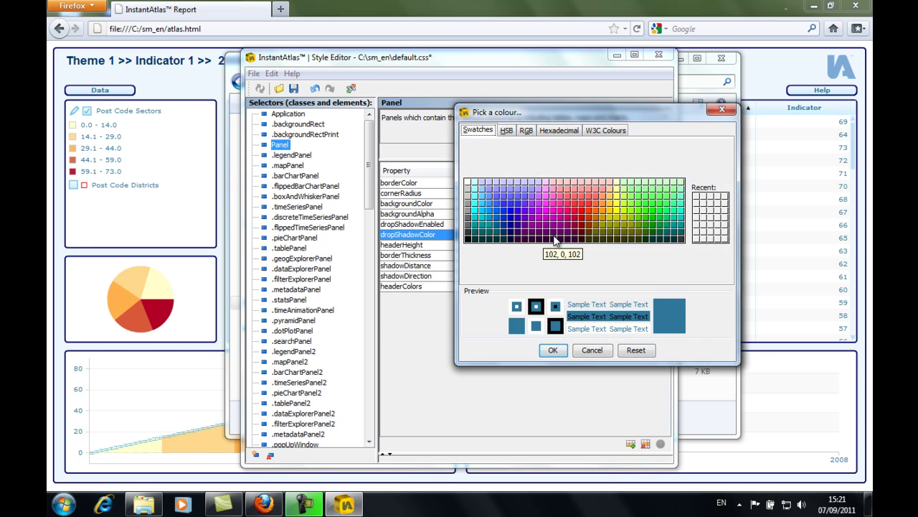
pyautogui.click(515, 239)
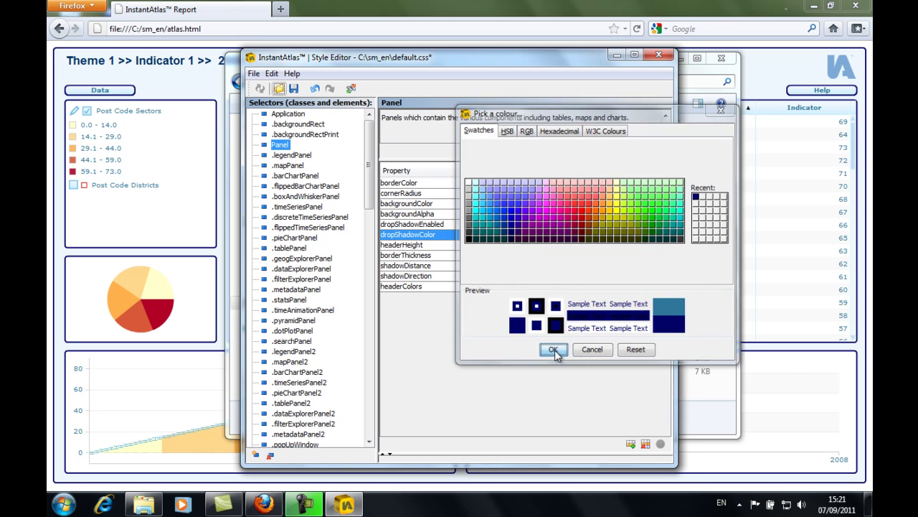
pyautogui.click(552, 349)
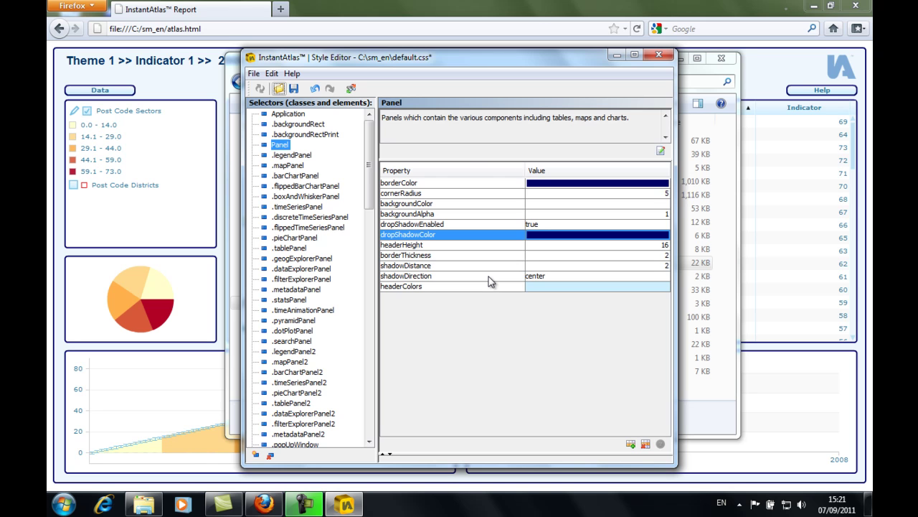
pyautogui.click(546, 277)
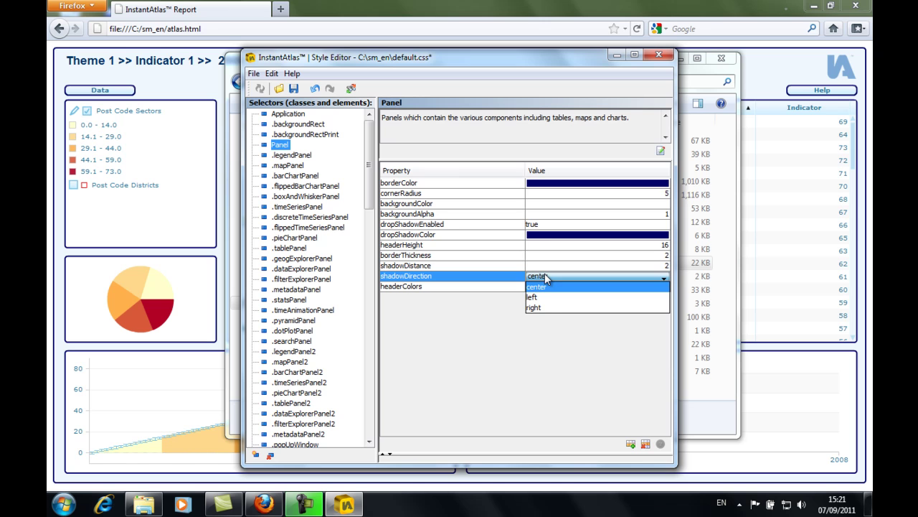
pyautogui.click(544, 310)
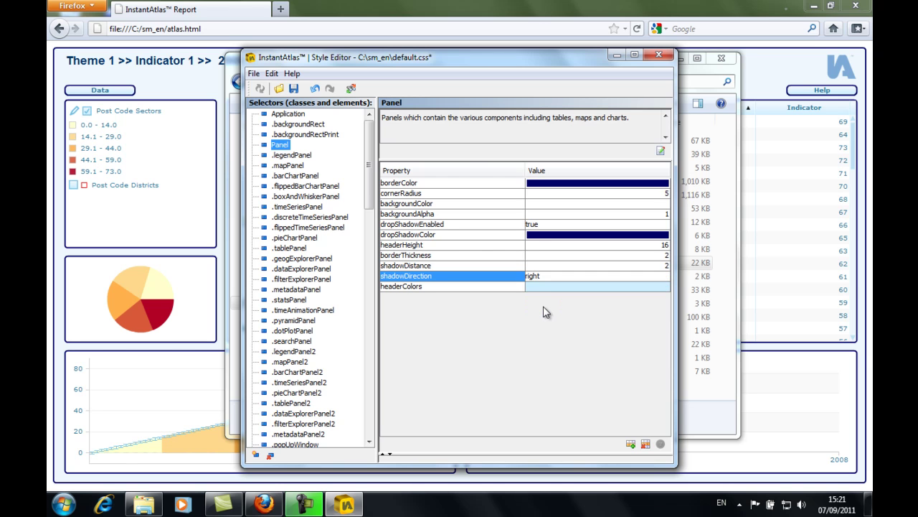
# Save the stylesheet and reload the atlas.html report in Firefox to apply the panel shadows
pyautogui.click(294, 88)
pyautogui.click(637, 29)
pyautogui.click(637, 29)
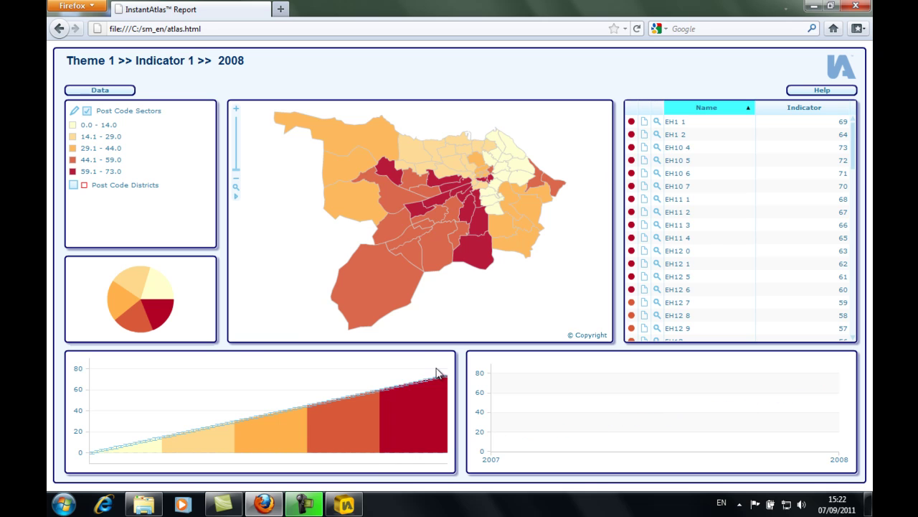
# In the Style Editor, set the first of the Application's backgroundGradientColors to pale cyan, RGB 234, 249, 249
pyautogui.click(345, 505)
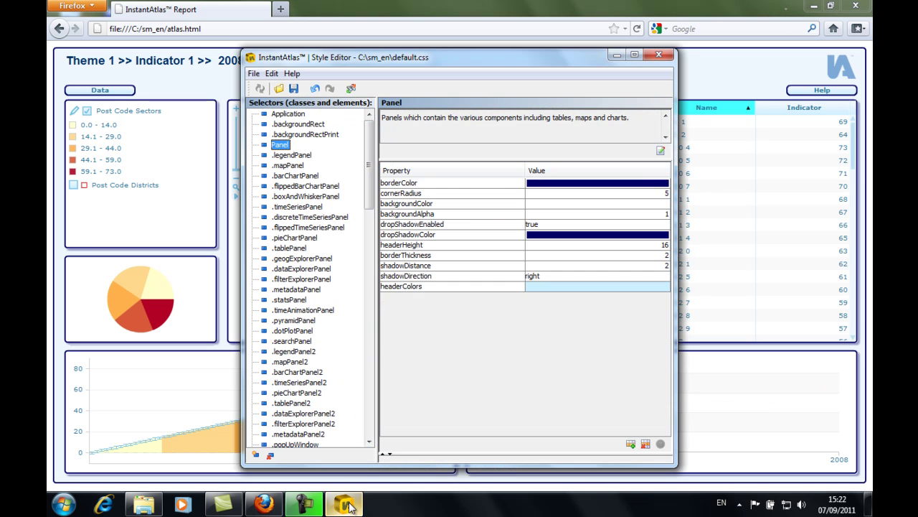
pyautogui.click(299, 115)
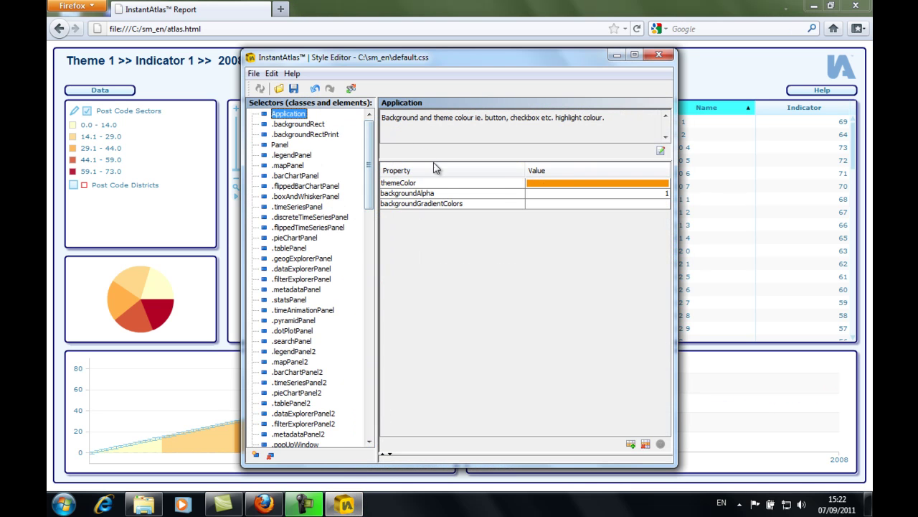
pyautogui.click(547, 204)
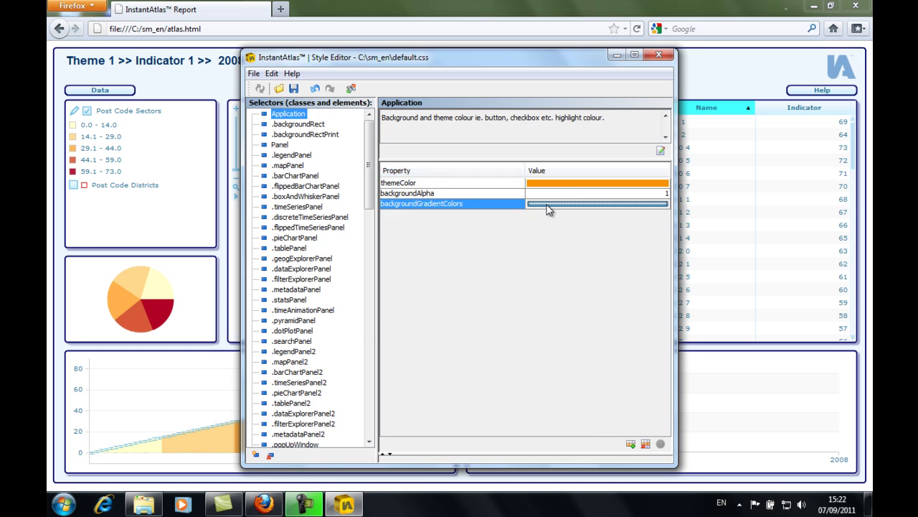
pyautogui.click(489, 229)
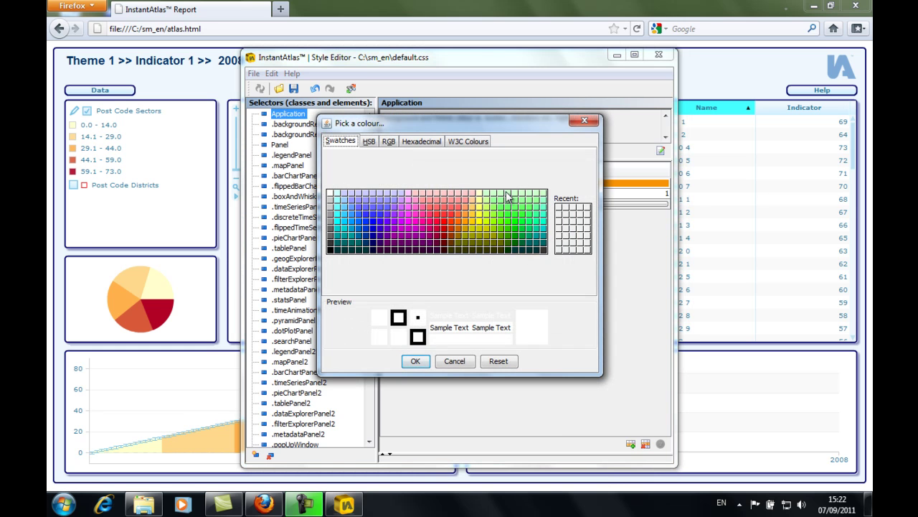
pyautogui.click(338, 203)
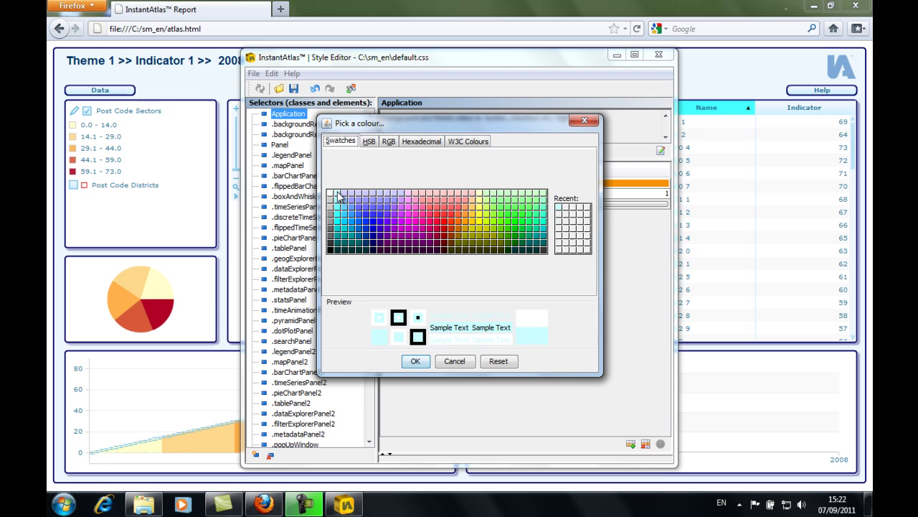
pyautogui.click(369, 142)
pyautogui.moveTo(457, 159); pyautogui.dragTo(477, 161)
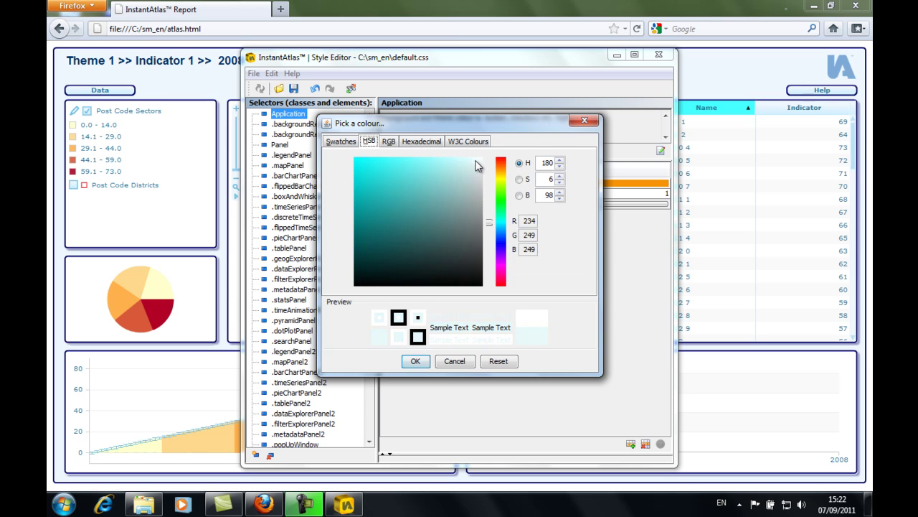
pyautogui.click(417, 362)
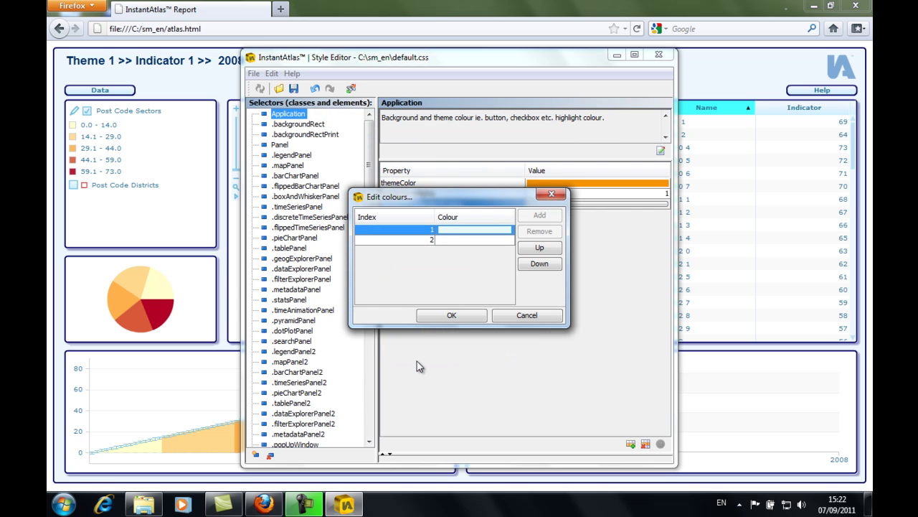
# Make the second Application background gradient colour dark navy blue, and apply the saved stylesheet by reloading the report in Firefox
pyautogui.click(484, 243)
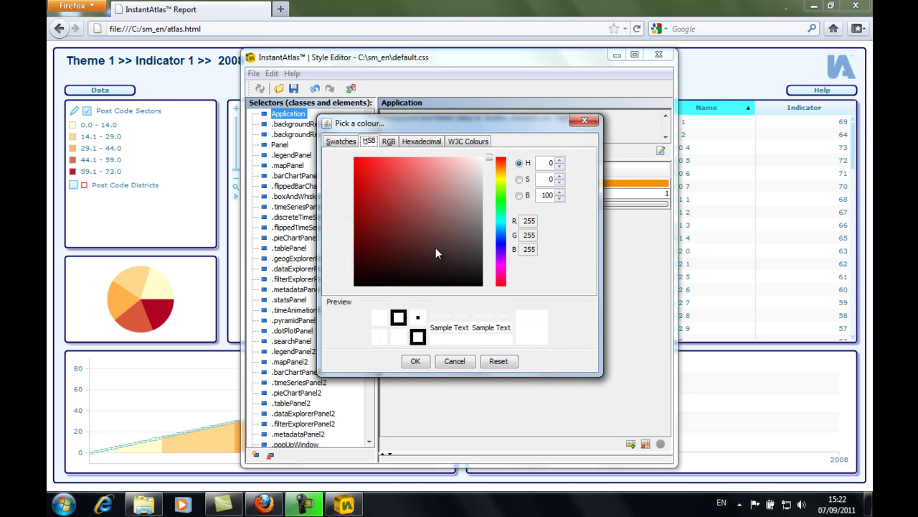
pyautogui.click(345, 142)
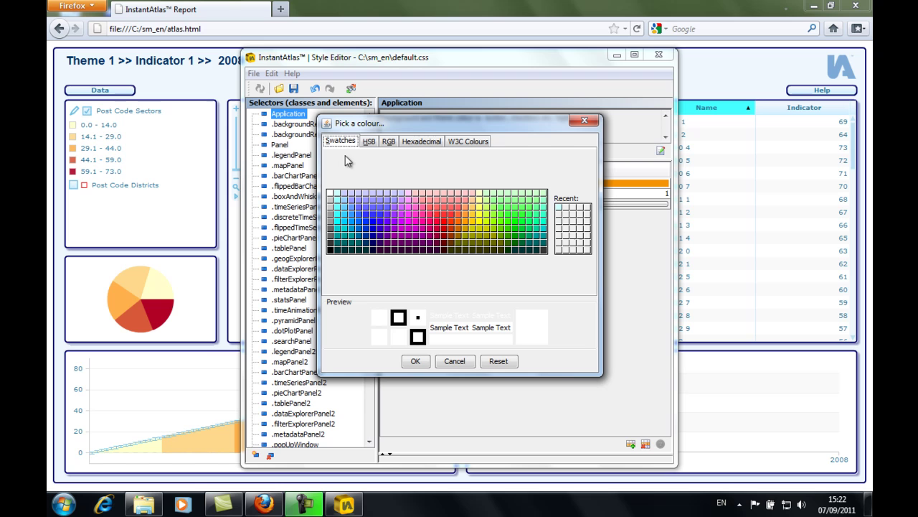
pyautogui.click(373, 248)
pyautogui.click(414, 361)
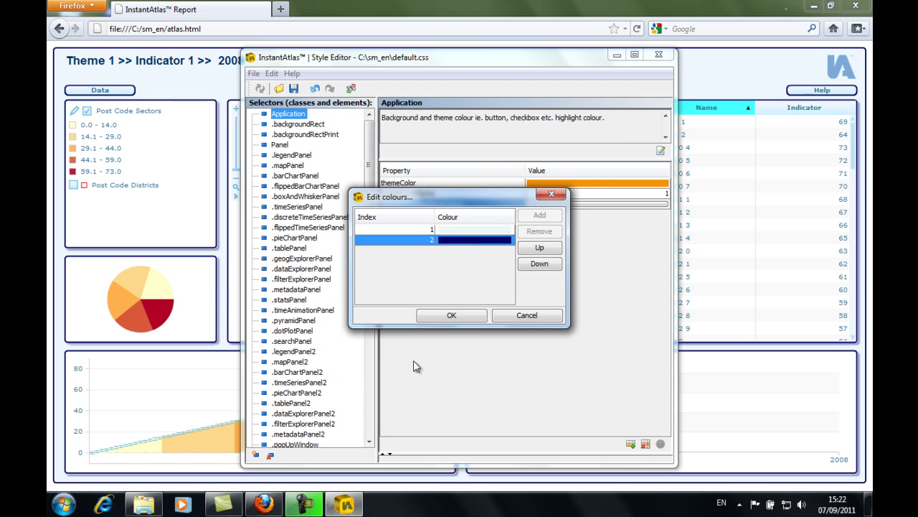
pyautogui.click(478, 319)
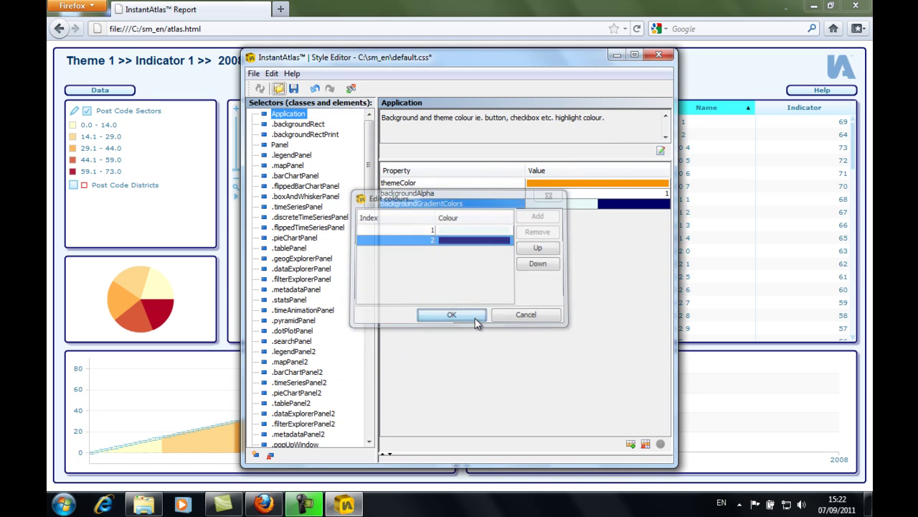
pyautogui.click(293, 88)
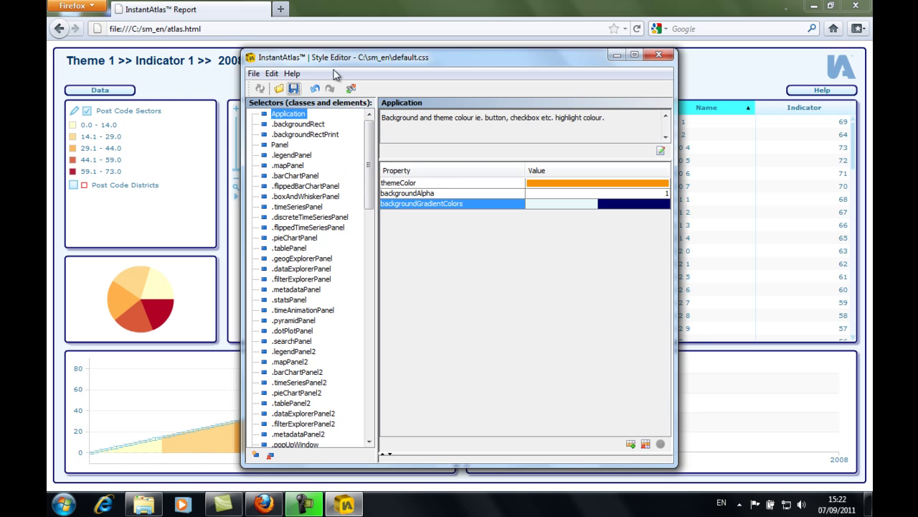
pyautogui.click(638, 29)
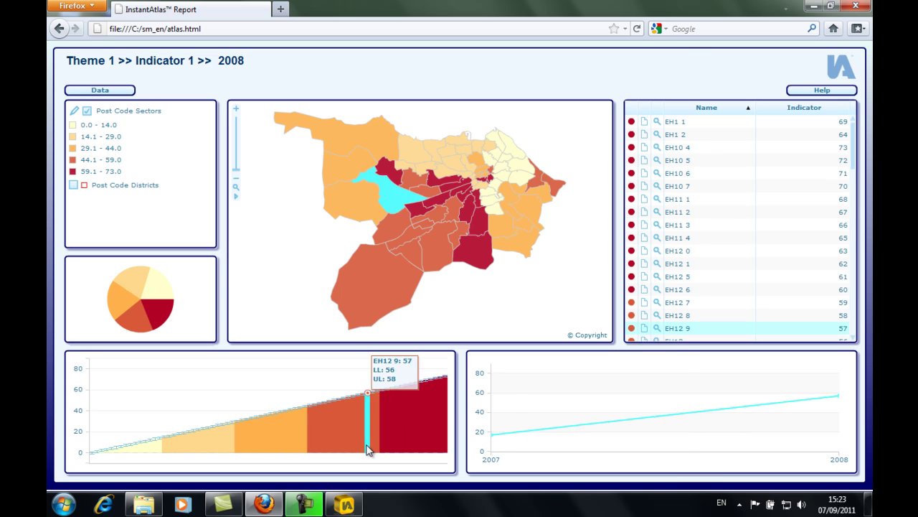
# In the Style Editor, set the backgroundAlpha of the .backgroundRect selector to 0.0
pyautogui.click(344, 503)
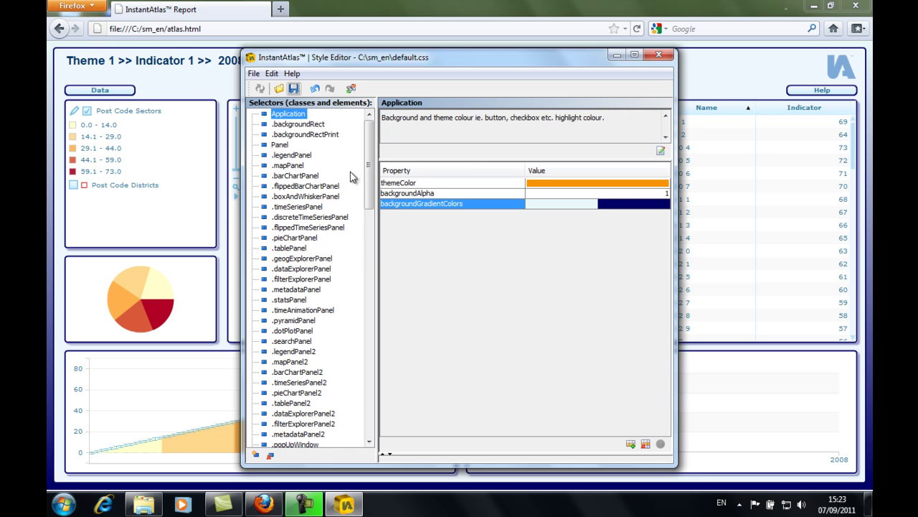
pyautogui.click(296, 125)
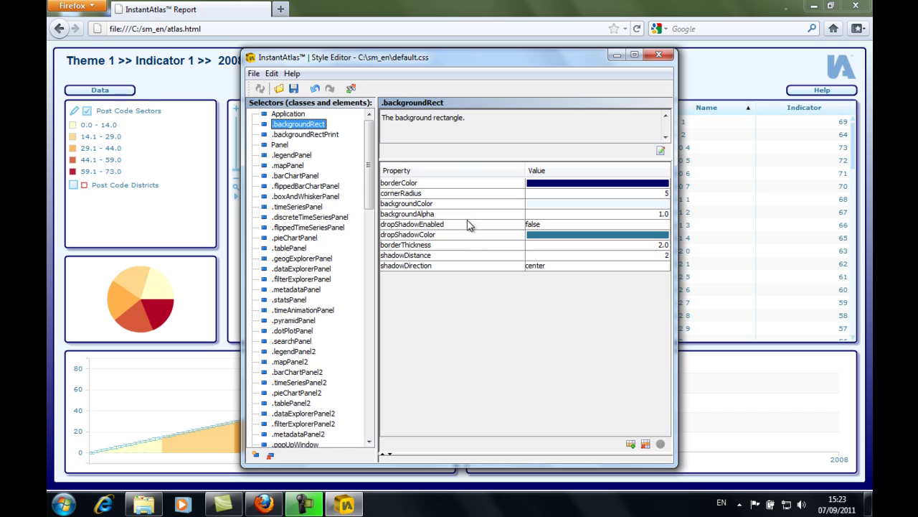
pyautogui.click(547, 213)
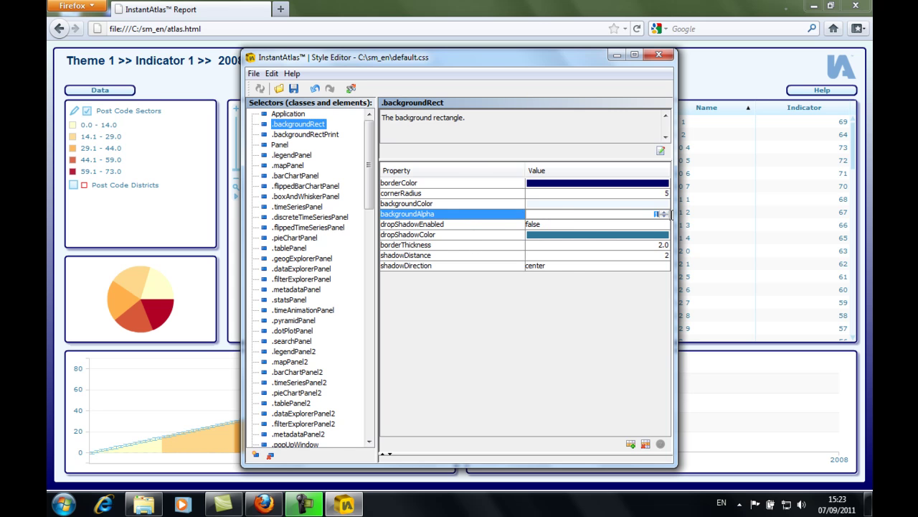
pyautogui.click(666, 217)
# Set the .backgroundRect borderThickness to 0, and apply the saved stylesheet by reloading the report in Firefox
pyautogui.click(585, 245)
pyautogui.press('BackSpace')
pyautogui.write('0')
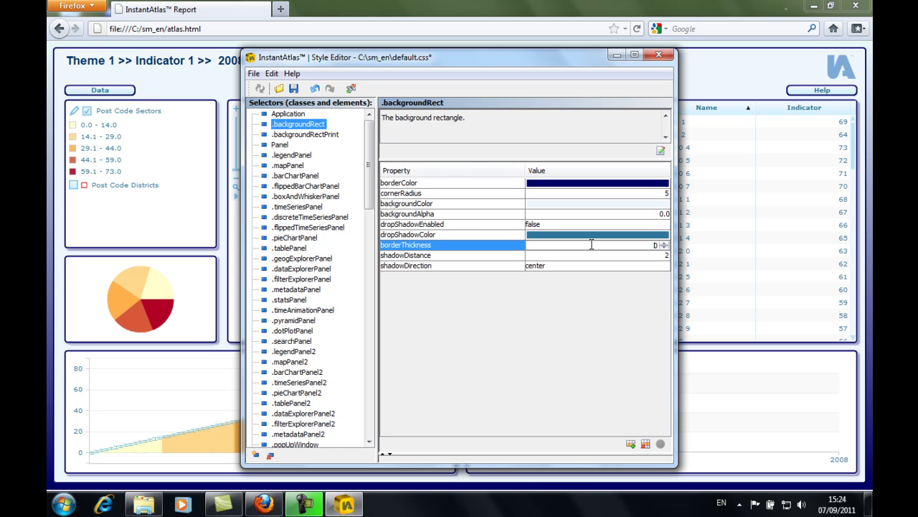
pyautogui.click(293, 88)
pyautogui.click(636, 29)
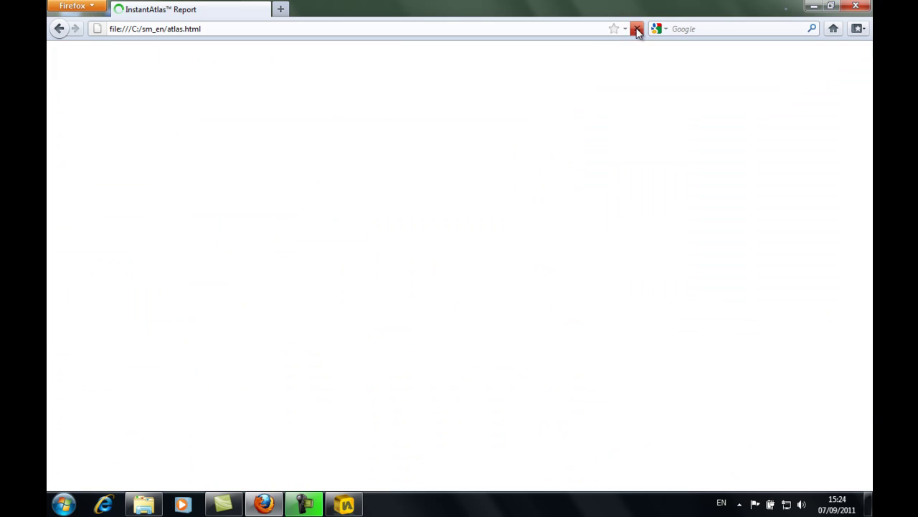